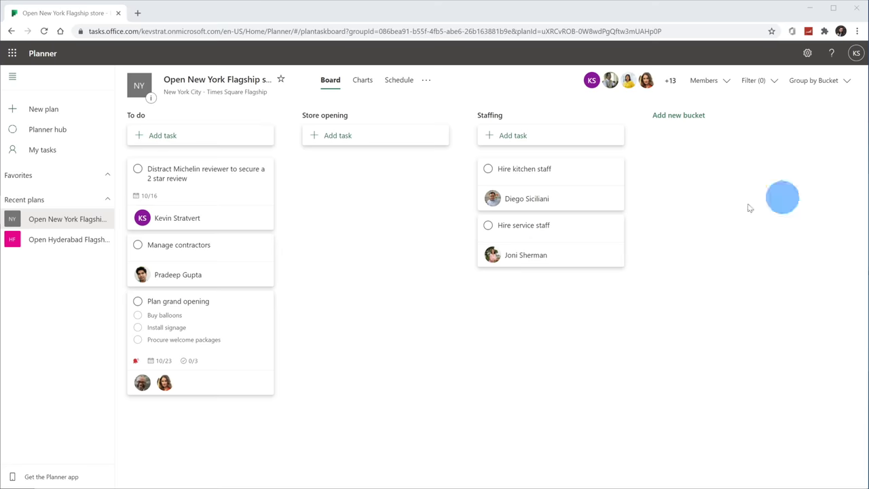
- Drag Hire service staff into Store opening and Plan grand opening into Staffing
{"action": "left_click_drag", "start_coordinate": [588, 229], "coordinate": [368, 178]}
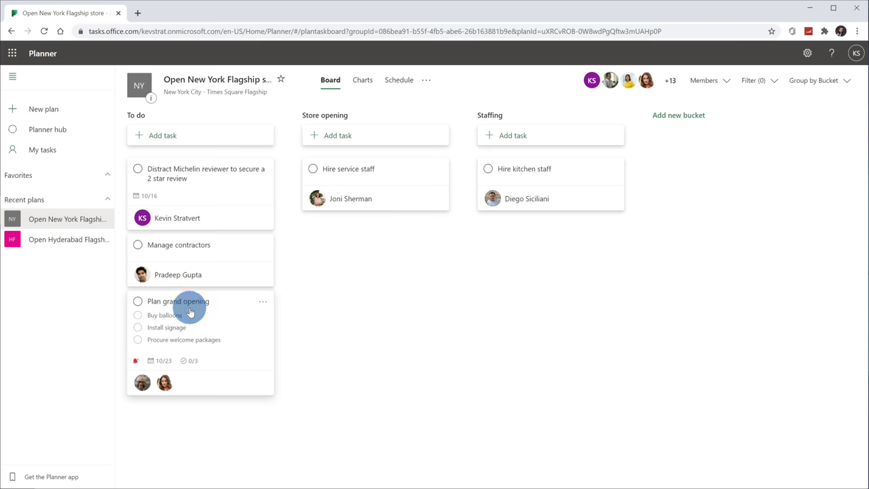
{"action": "left_click_drag", "start_coordinate": [190, 311], "coordinate": [642, 351]}
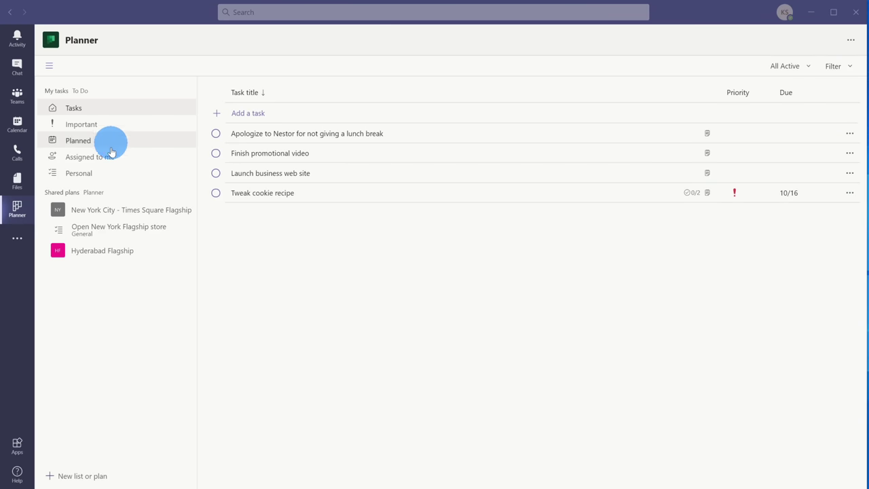
- Open the Open New York Flagship store plan and show it as a board
{"action": "left_click", "coordinate": [135, 227]}
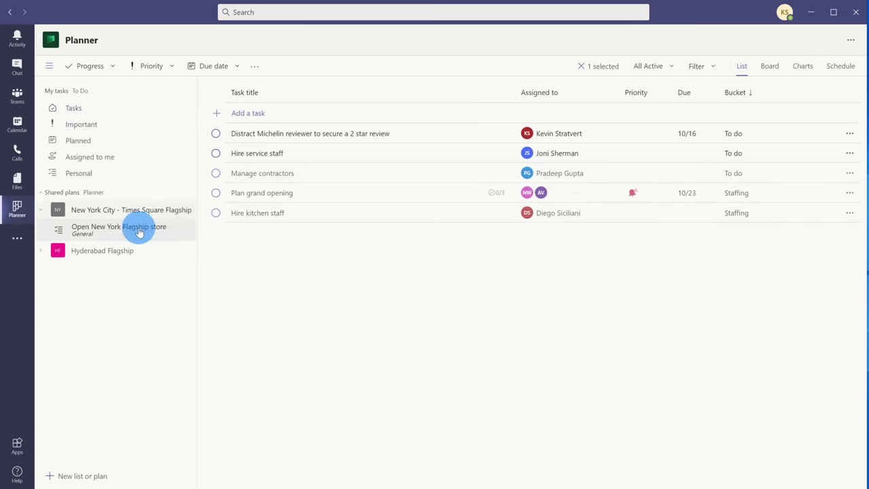
{"action": "left_click", "coordinate": [765, 67]}
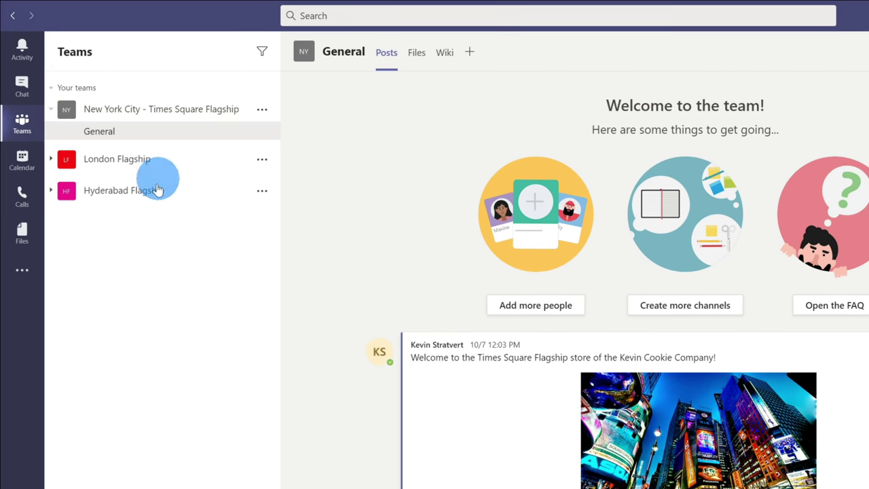
- Search 'planner' among the additional Teams apps and open the Planner app
{"action": "left_click", "coordinate": [23, 270]}
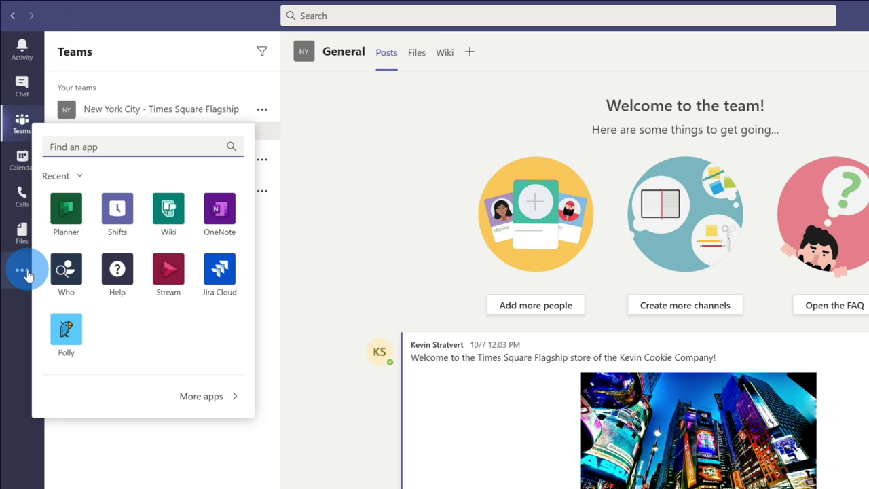
{"action": "type", "text": "planner"}
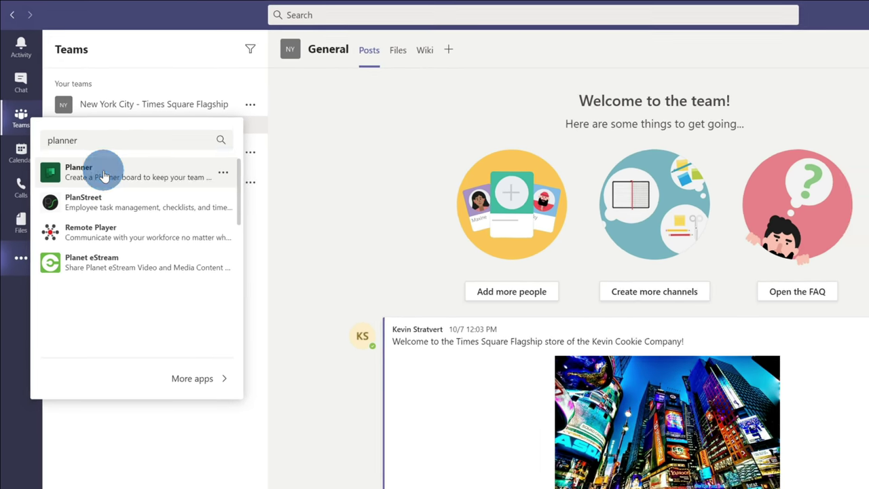
{"action": "left_click", "coordinate": [109, 182]}
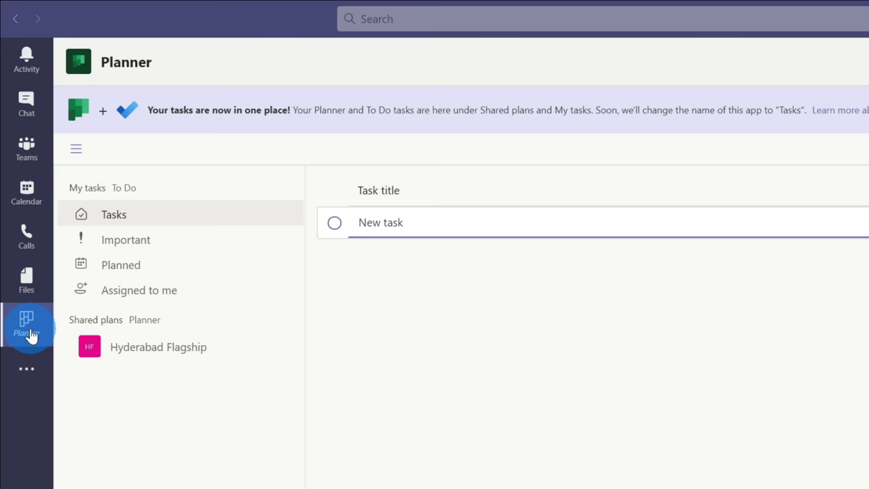
- Pin Planner to the app bar, go to Teams, then reopen Planner from its pinned icon
{"action": "right_click", "coordinate": [30, 334]}
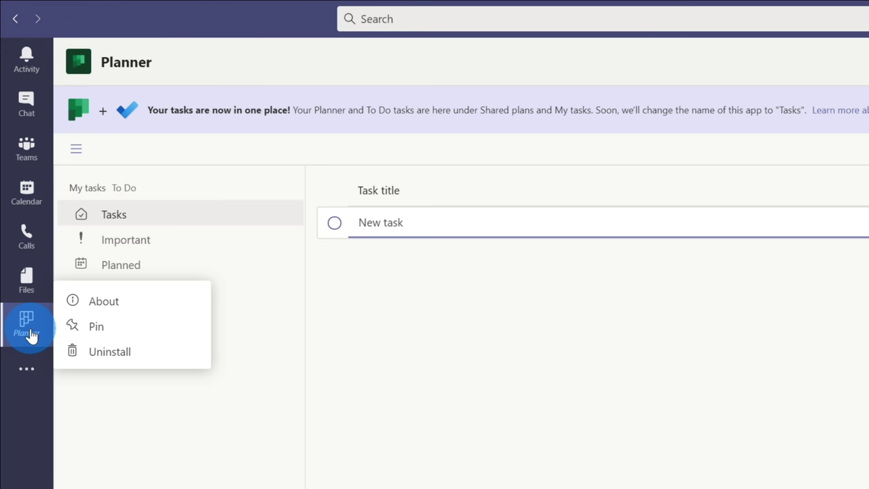
{"action": "left_click", "coordinate": [128, 327]}
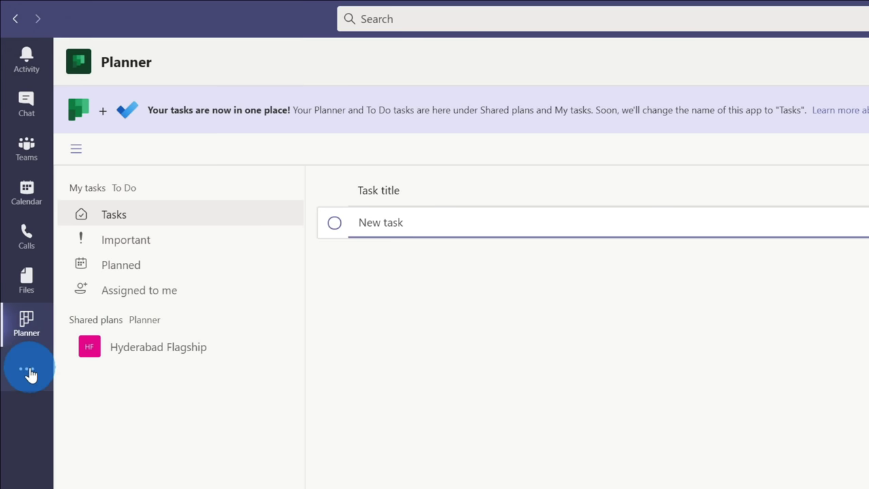
{"action": "left_click", "coordinate": [31, 147]}
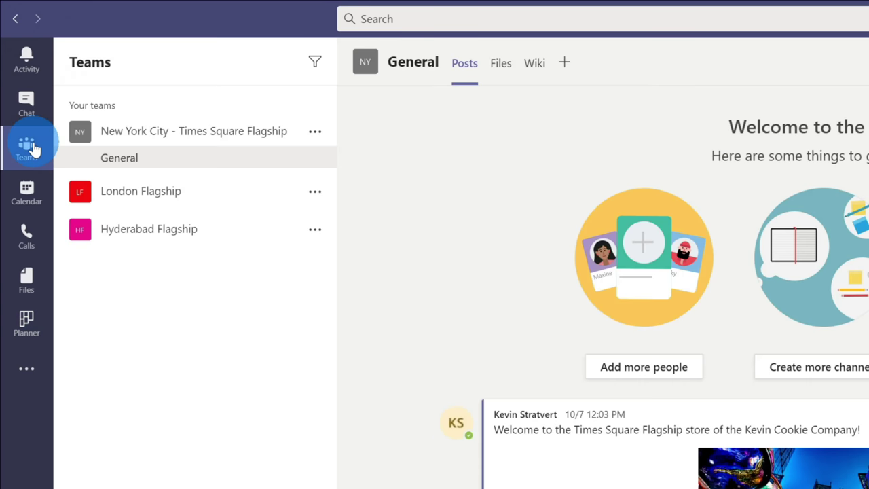
{"action": "left_click", "coordinate": [28, 331]}
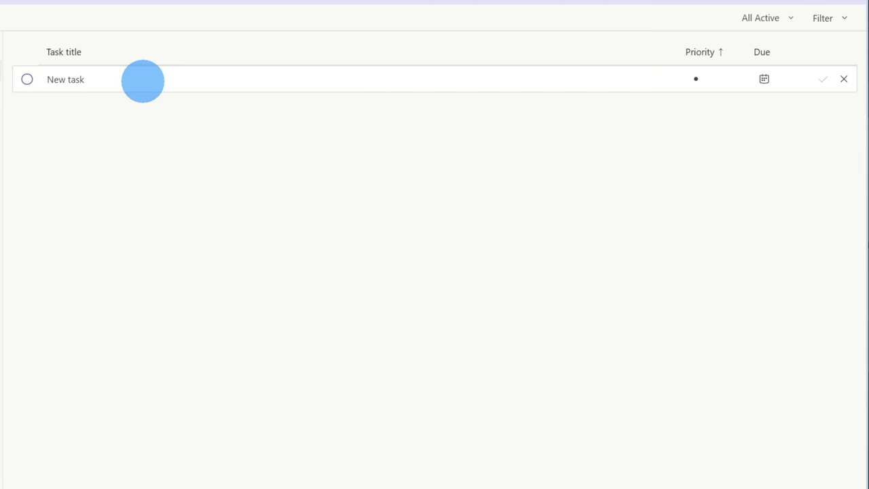
- Add the task 'Tweak cookie recipe' with Important priority, due October 16
{"action": "left_click", "coordinate": [128, 78]}
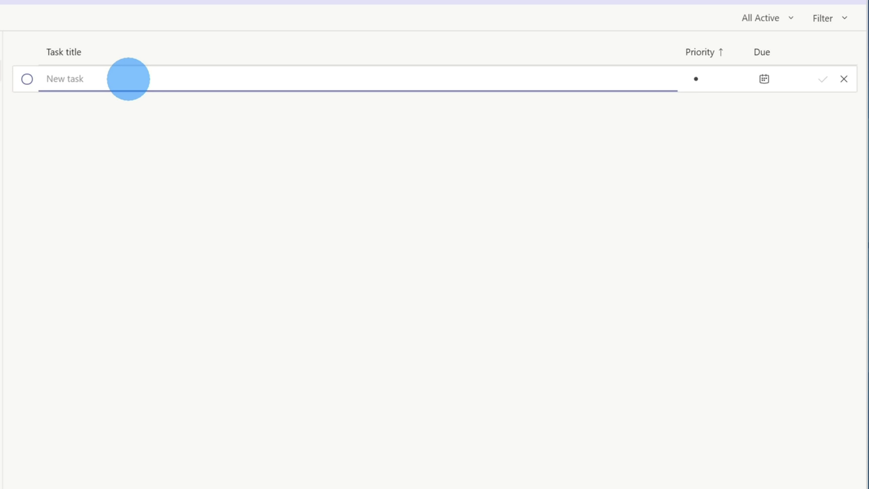
{"action": "type", "text": "Tweak cookie recipe"}
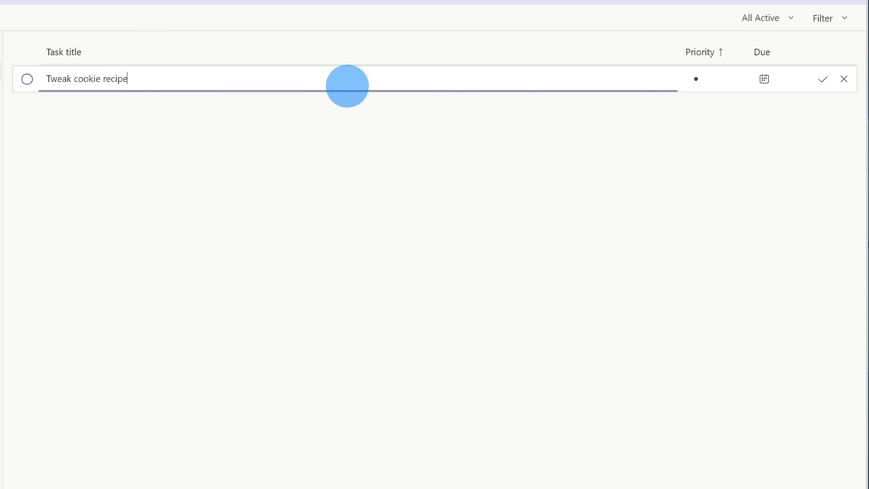
{"action": "left_click", "coordinate": [695, 81]}
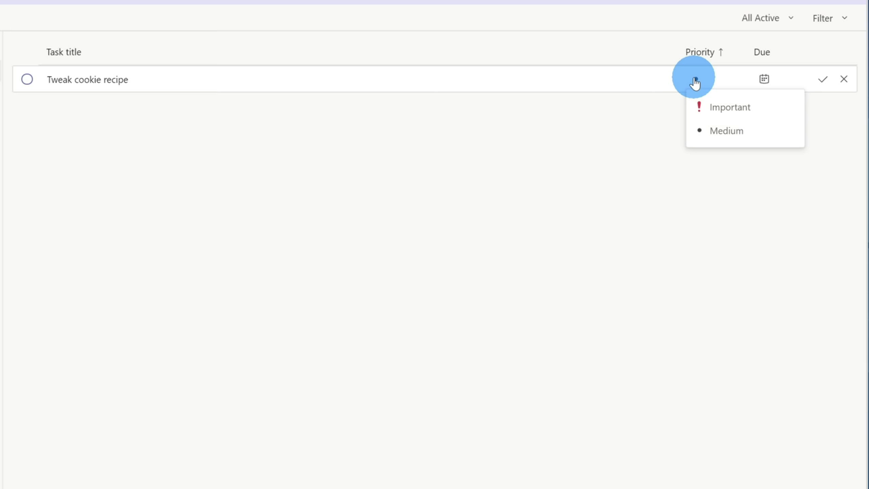
{"action": "left_click", "coordinate": [737, 117]}
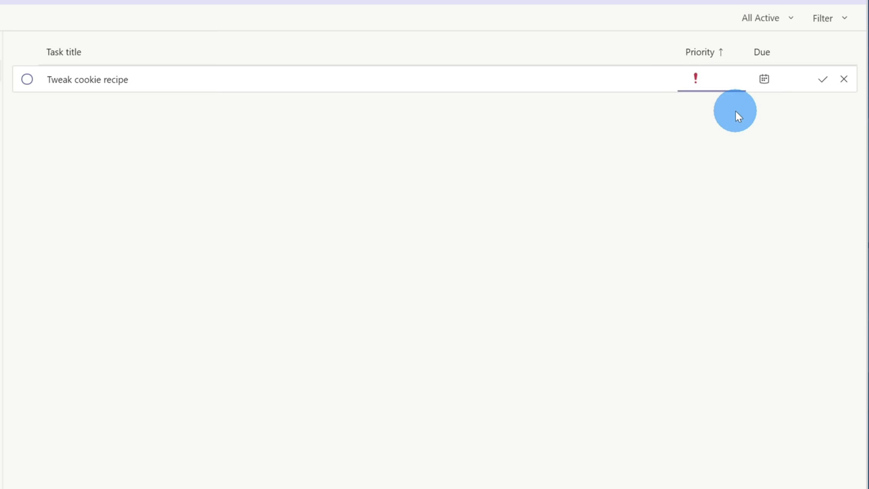
{"action": "left_click", "coordinate": [762, 81]}
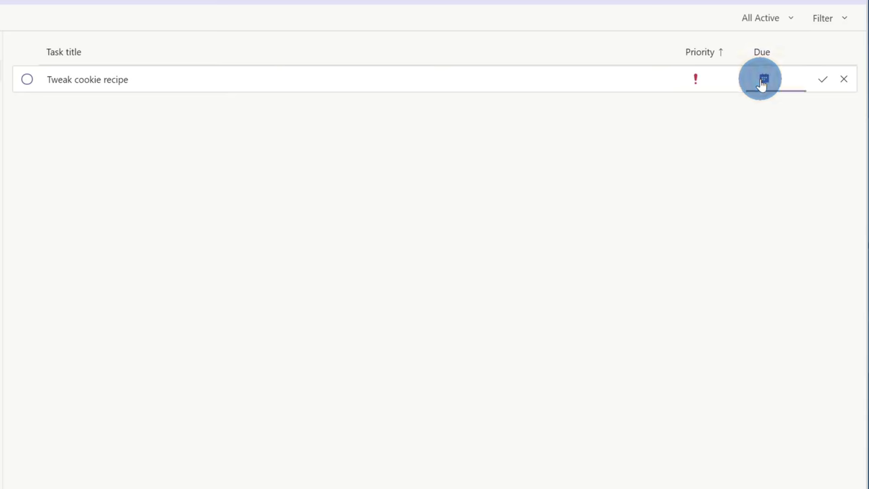
{"action": "left_click", "coordinate": [770, 78]}
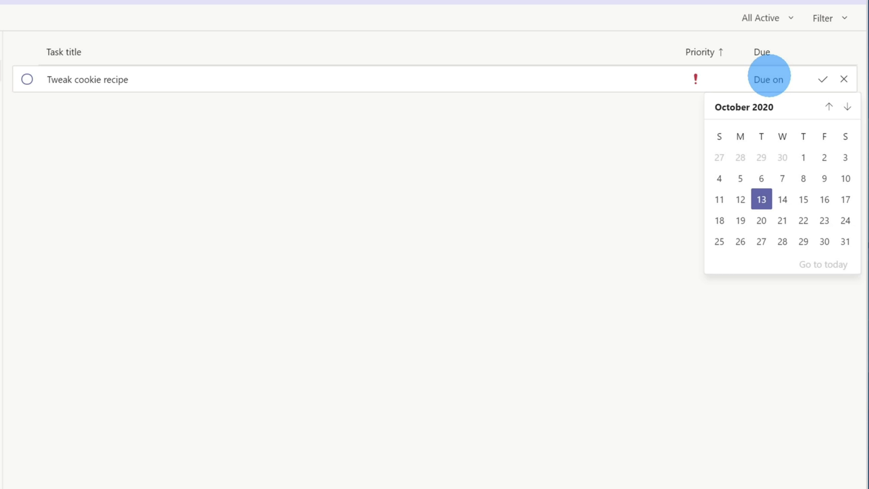
{"action": "left_click", "coordinate": [825, 200]}
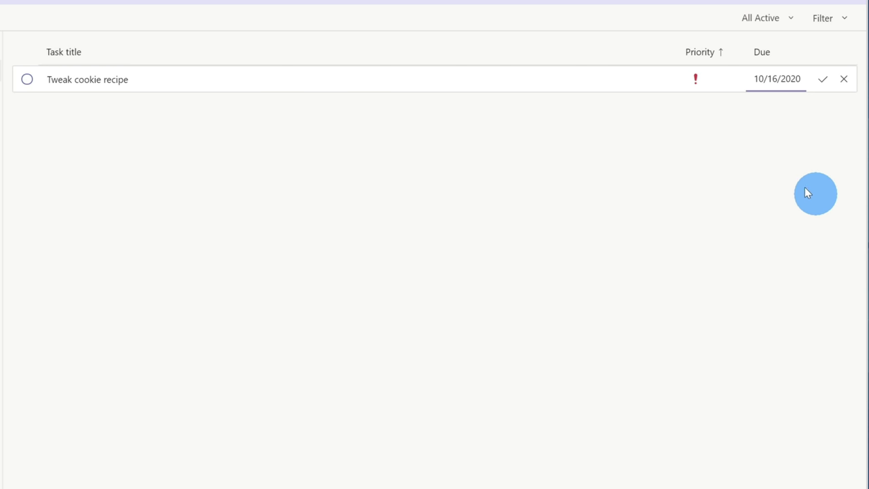
{"action": "left_click", "coordinate": [822, 81]}
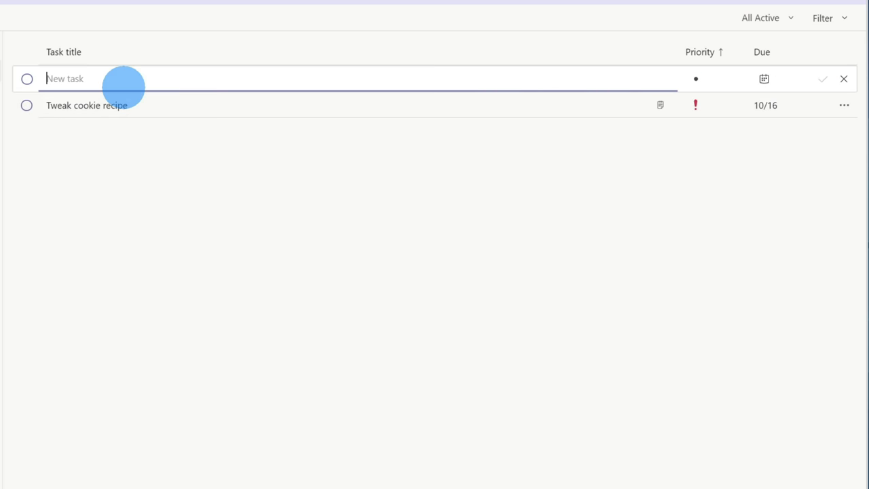
{"action": "left_click", "coordinate": [128, 159]}
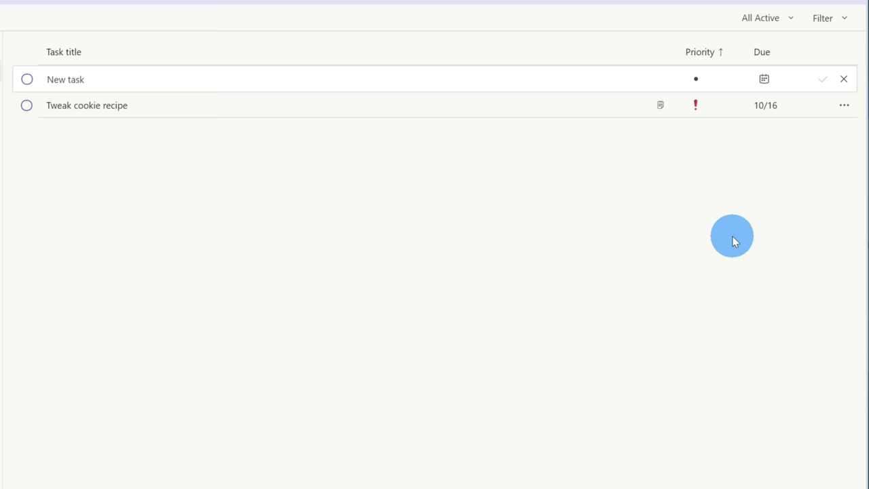
- Open the Tweak cookie recipe details and paste the sugar note into Notes
{"action": "left_click", "coordinate": [263, 106]}
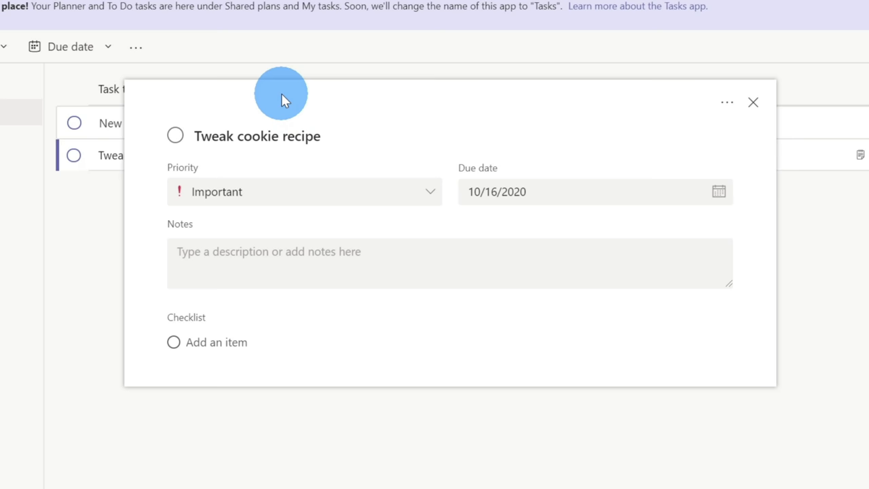
{"action": "left_click", "coordinate": [210, 138]}
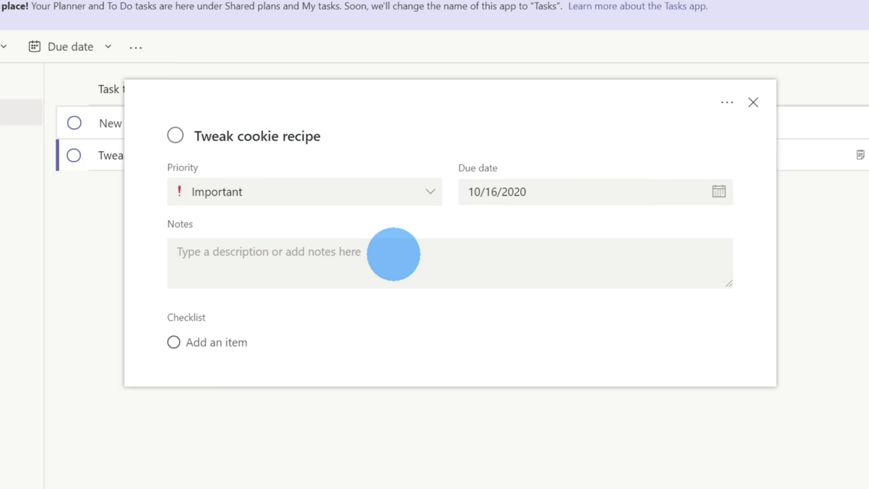
{"action": "left_click", "coordinate": [393, 254]}
{"action": "type", "text": "We need to increase cookie purchasing frequency. Maybe add more sugar?"}
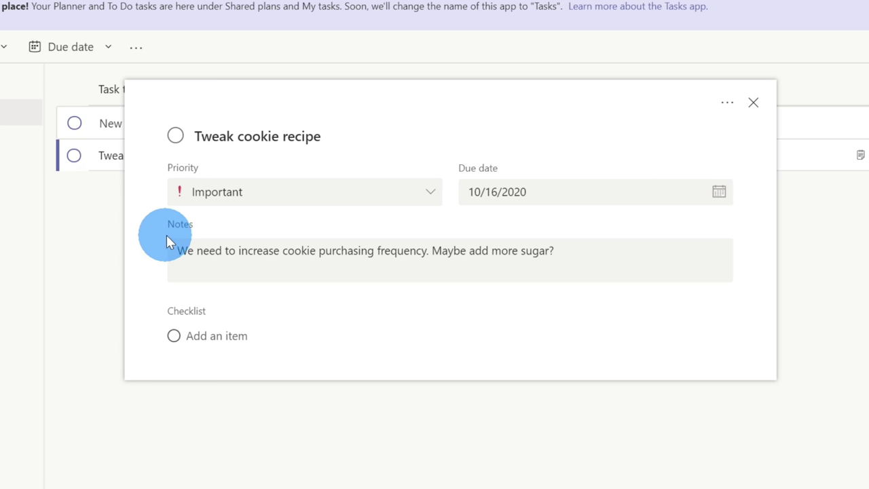
- Add checklist items 'Test with an extra half cup or sugar' and 'Test with an extra cup of sugar'
{"action": "left_click", "coordinate": [215, 336]}
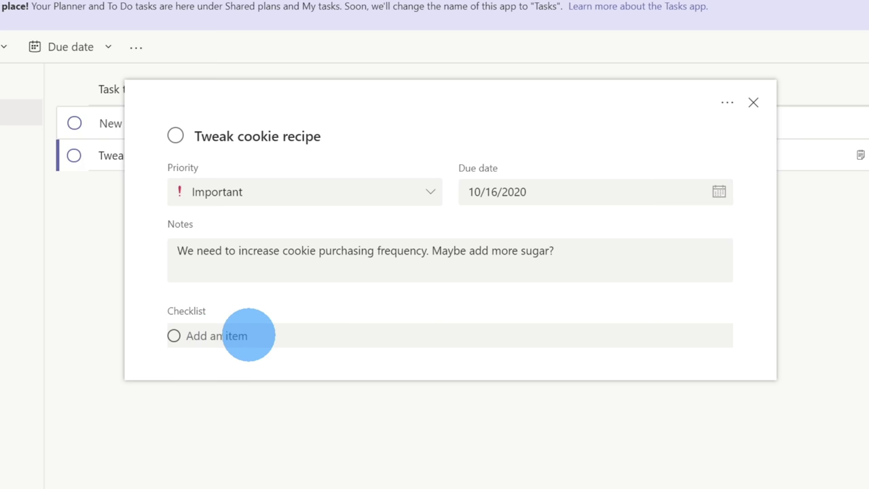
{"action": "type", "text": "Test with an extra half cup or sugar"}
{"action": "key", "text": "Return"}
{"action": "type", "text": "Test with an extra cup of sugar"}
{"action": "key", "text": "Return"}
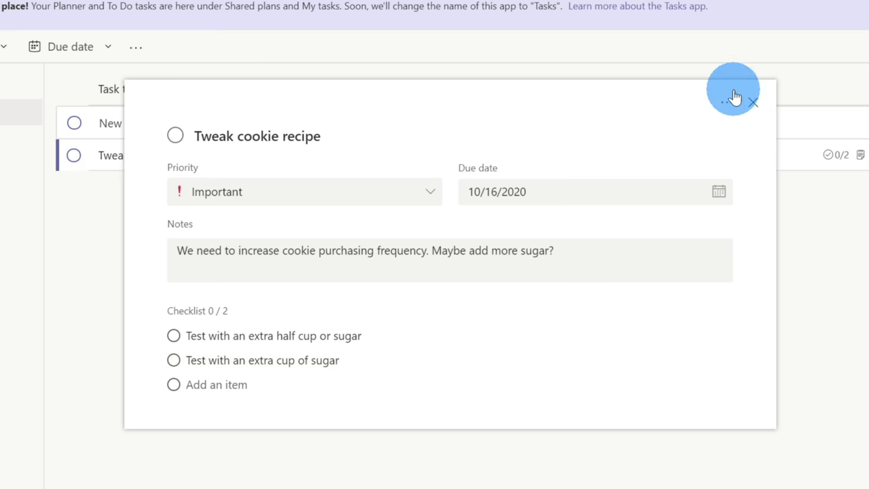
{"action": "left_click", "coordinate": [734, 97]}
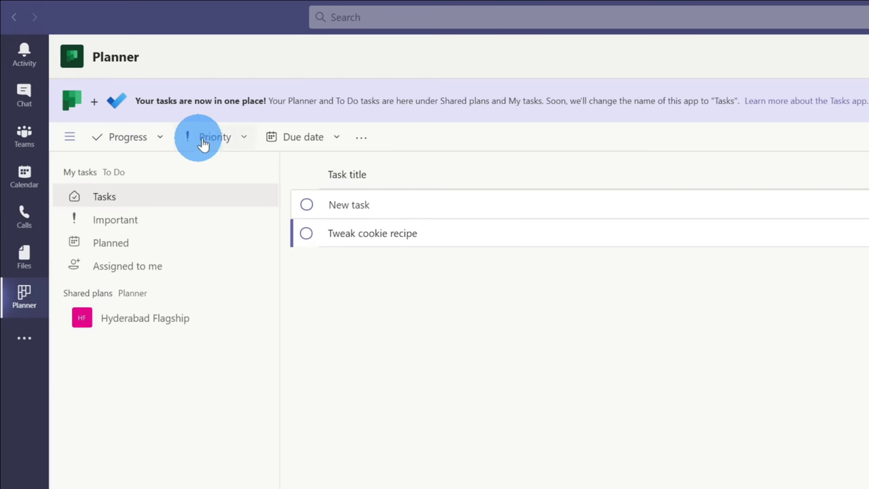
{"action": "left_click", "coordinate": [157, 142]}
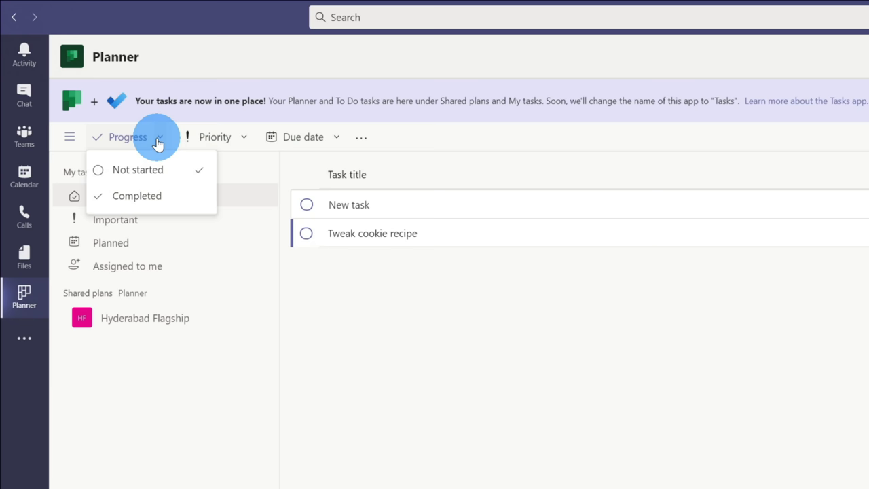
{"action": "left_click", "coordinate": [216, 140]}
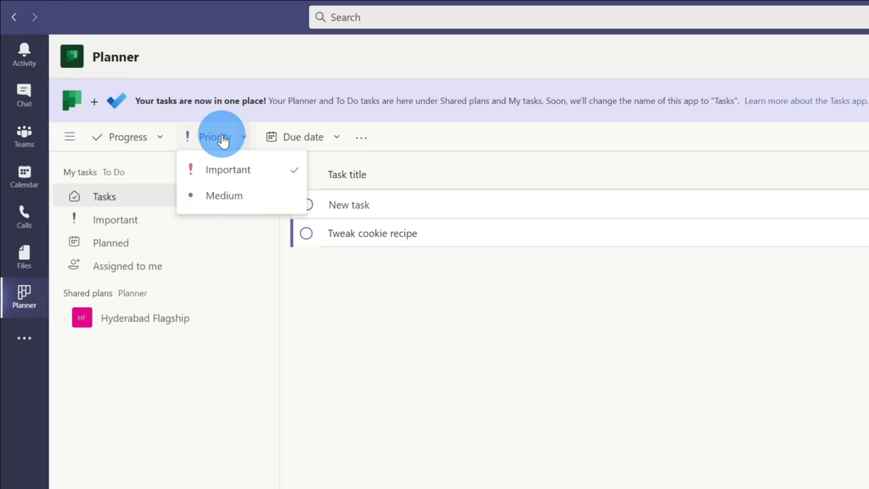
{"action": "left_click", "coordinate": [315, 141]}
{"action": "left_click", "coordinate": [650, 385]}
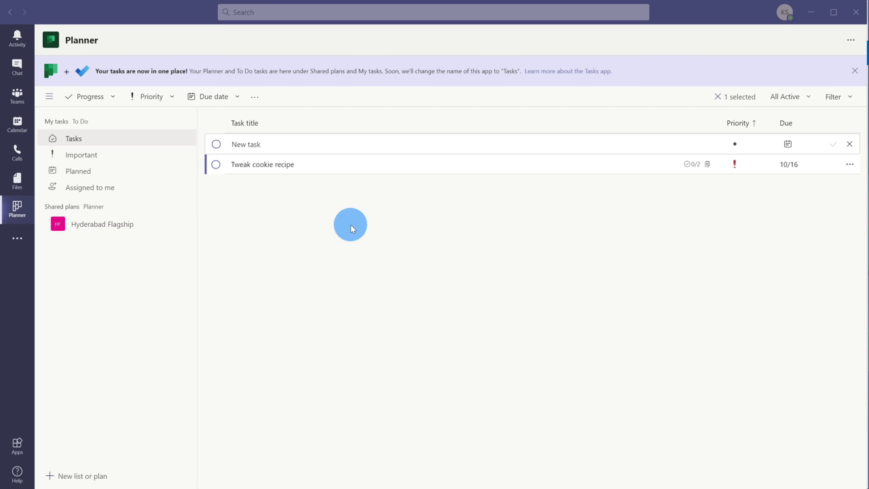
- Deselect the task and switch to the Important view under My tasks
{"action": "left_click", "coordinate": [290, 143]}
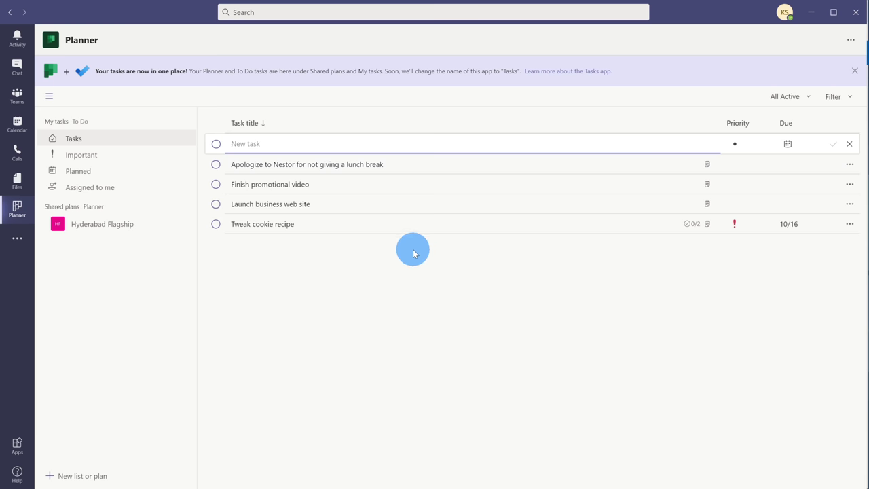
{"action": "left_click", "coordinate": [127, 161]}
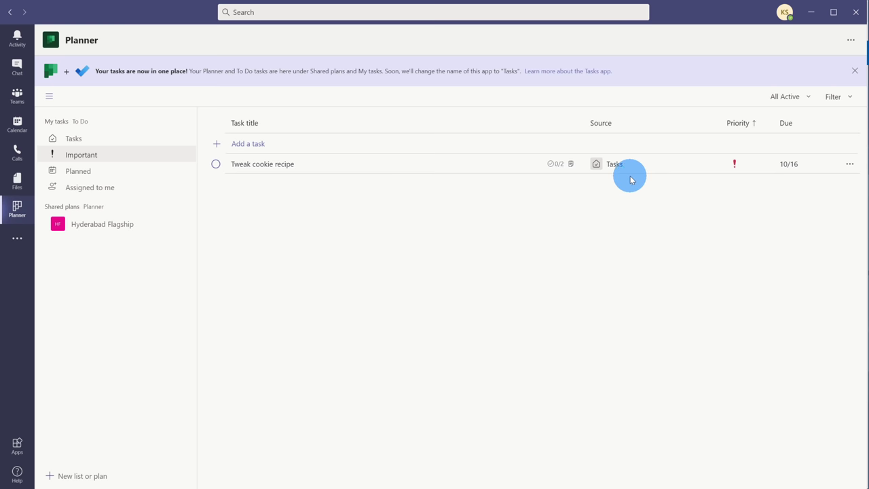
- Look at the Planned view, then return to the full Tasks list
{"action": "left_click", "coordinate": [124, 176]}
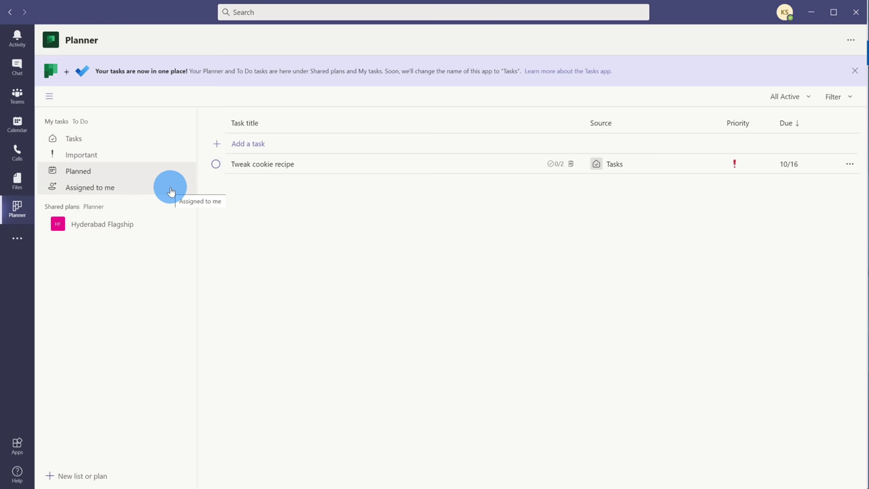
{"action": "left_click", "coordinate": [74, 139]}
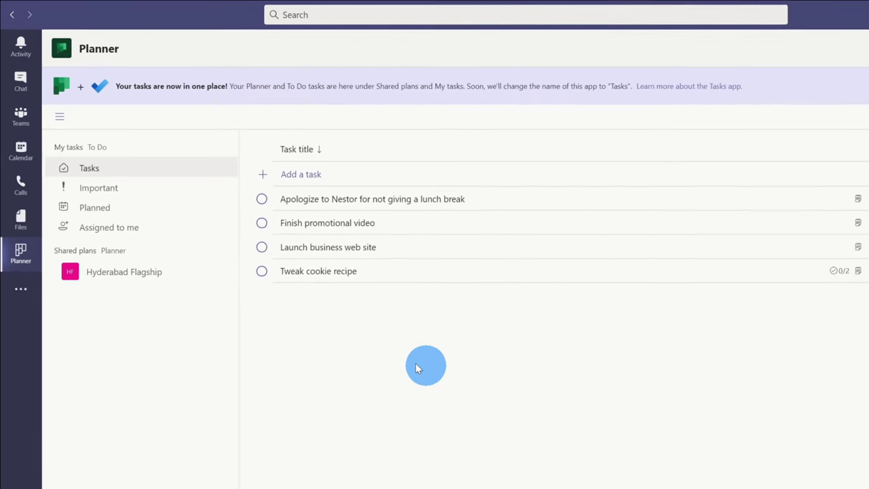
{"action": "left_click", "coordinate": [273, 232]}
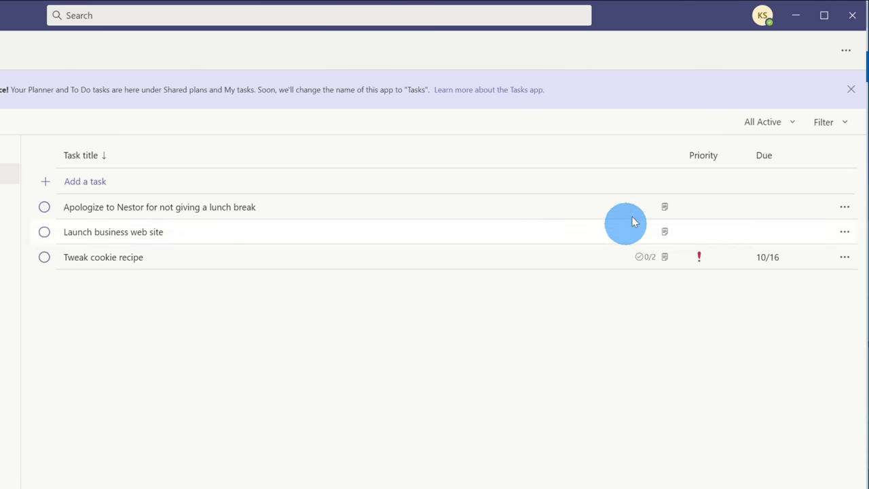
{"action": "left_click", "coordinate": [763, 123]}
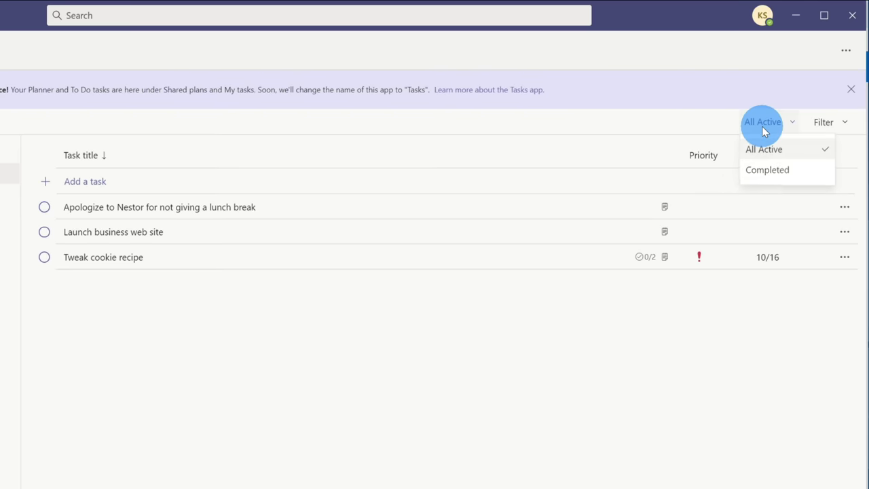
{"action": "left_click", "coordinate": [767, 171]}
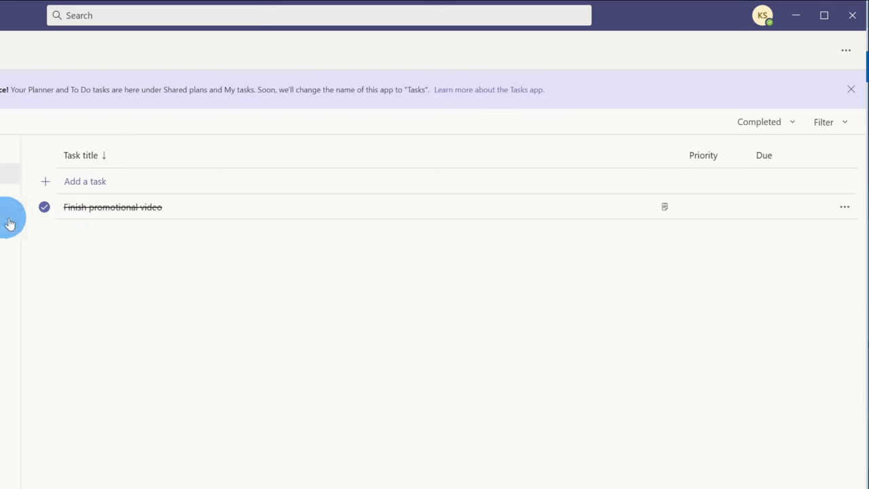
{"action": "left_click", "coordinate": [45, 207]}
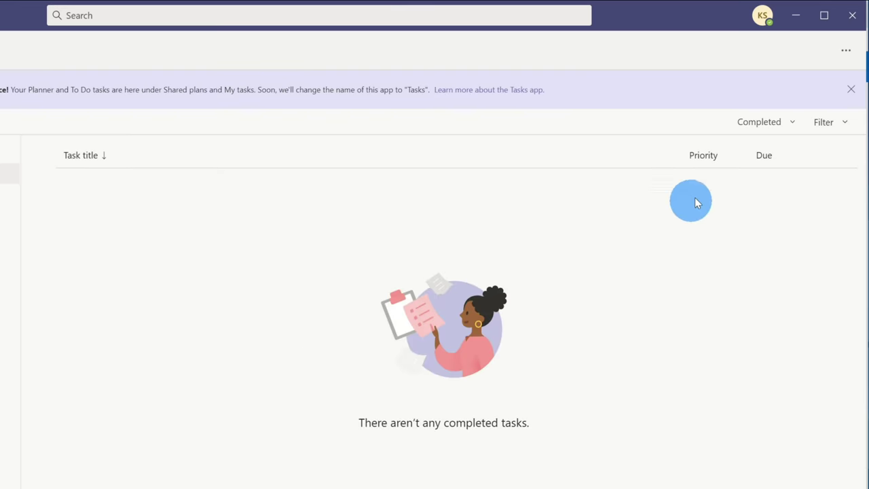
{"action": "left_click", "coordinate": [768, 121]}
{"action": "left_click", "coordinate": [771, 146]}
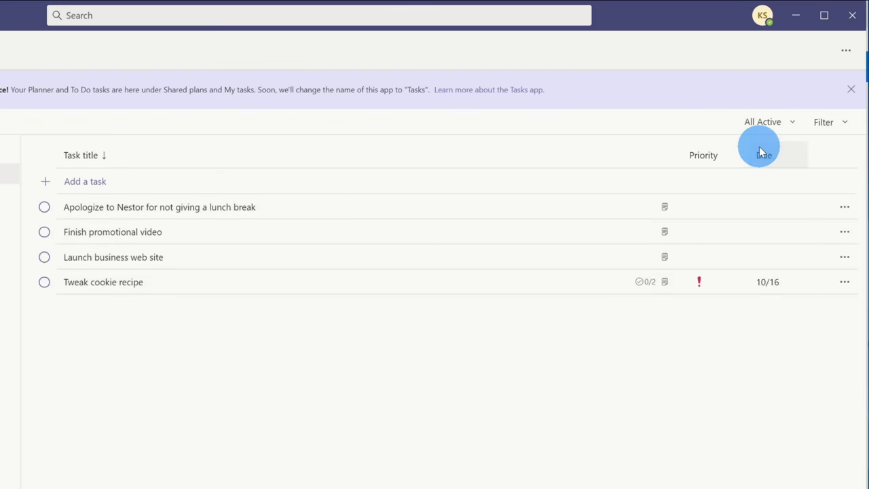
- Filter the tasks to those due This week with Important priority
{"action": "left_click", "coordinate": [834, 132]}
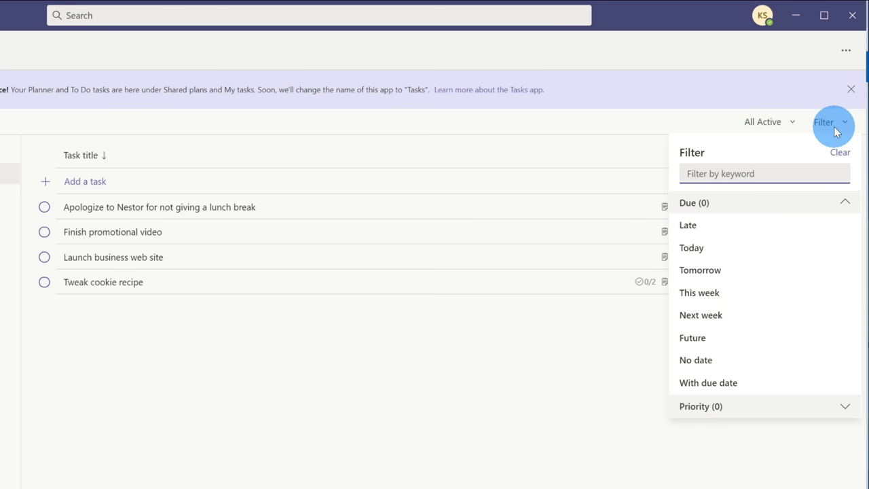
{"action": "left_click", "coordinate": [765, 295]}
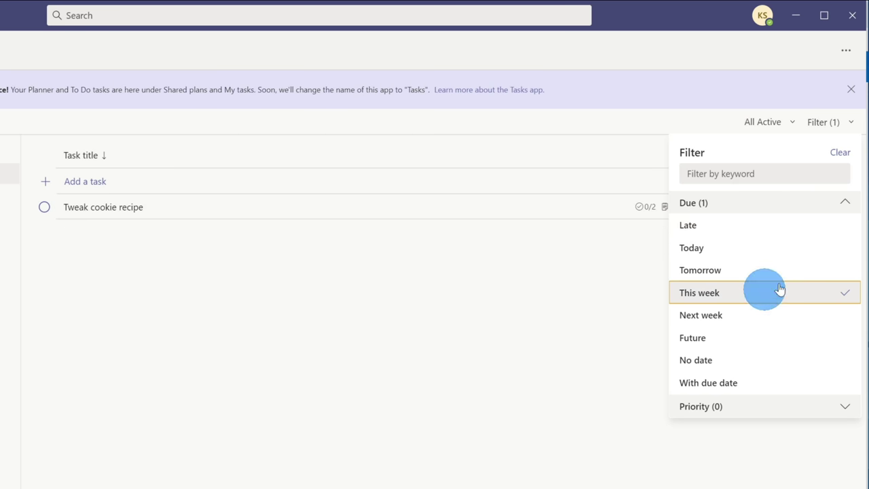
{"action": "left_click", "coordinate": [788, 408]}
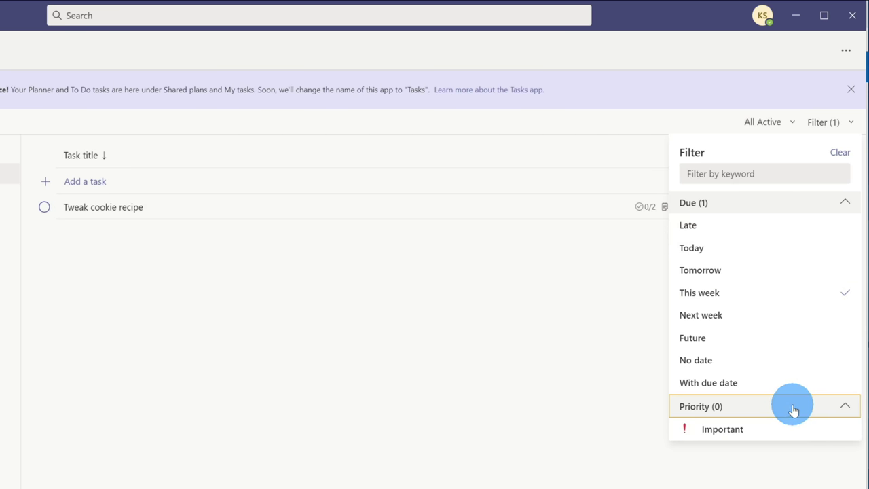
{"action": "left_click", "coordinate": [771, 429]}
{"action": "left_click", "coordinate": [491, 413]}
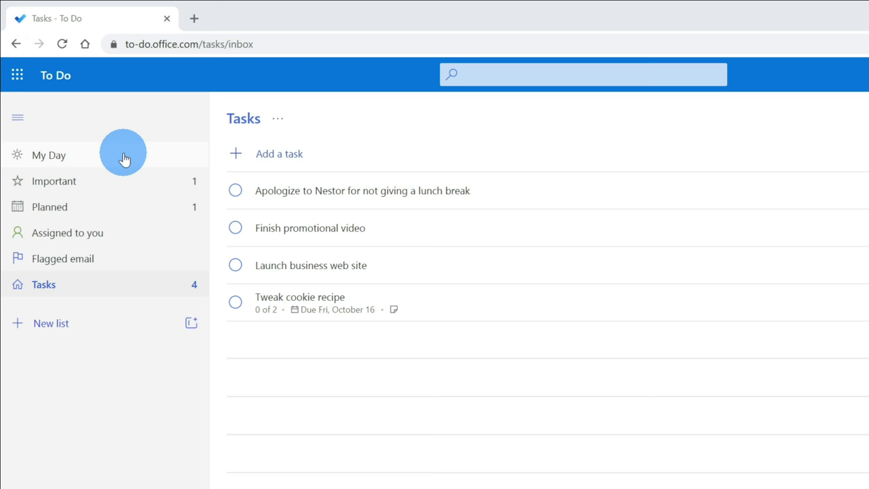
- In To Do on the web, view My Day and then Flagged email
{"action": "left_click", "coordinate": [124, 158]}
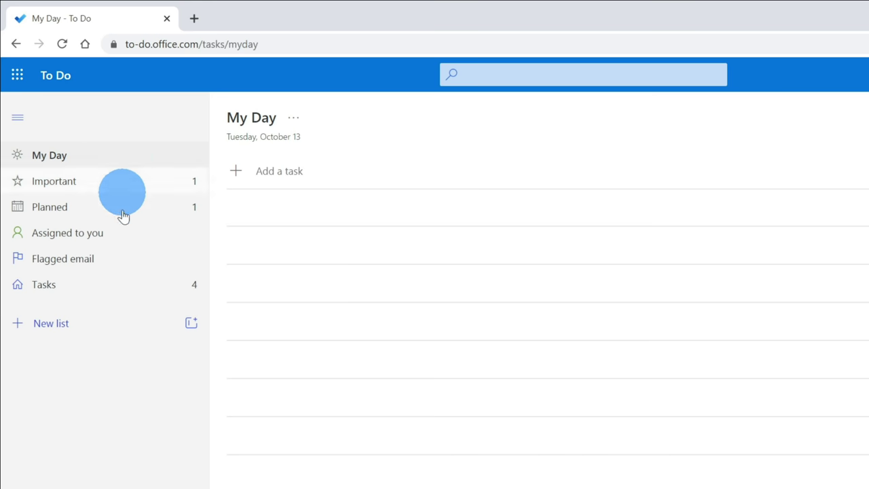
{"action": "left_click", "coordinate": [135, 258]}
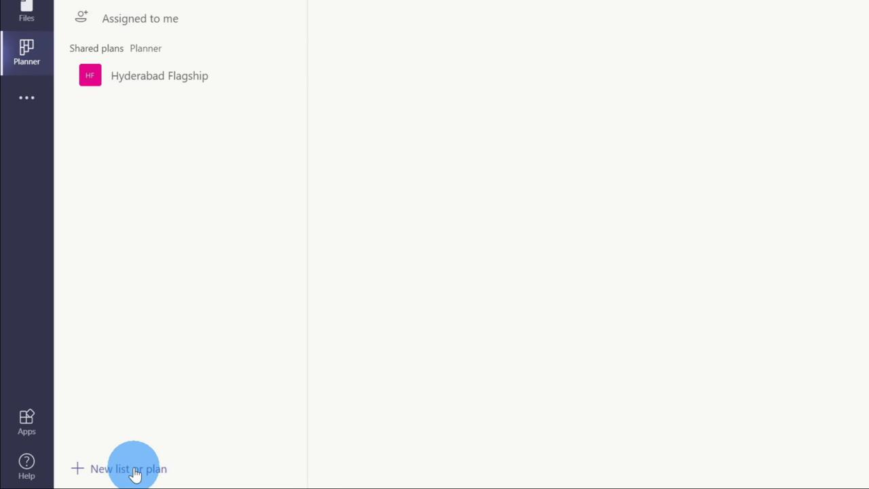
- Create a new list named 'Personal', kept under My tasks
{"action": "left_click", "coordinate": [135, 474]}
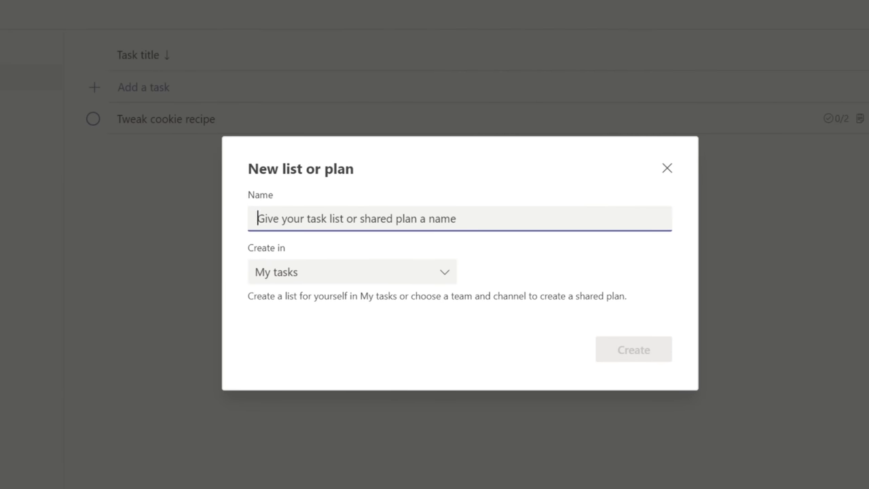
{"action": "left_click", "coordinate": [308, 222]}
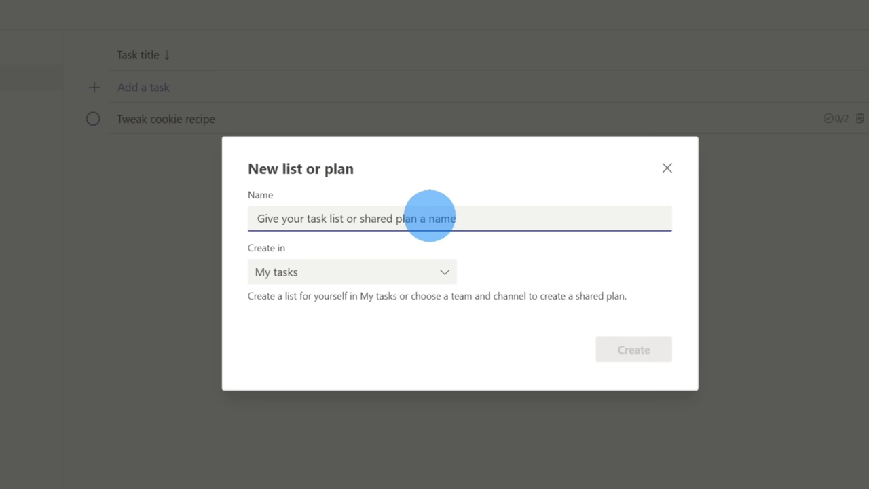
{"action": "type", "text": "Personal"}
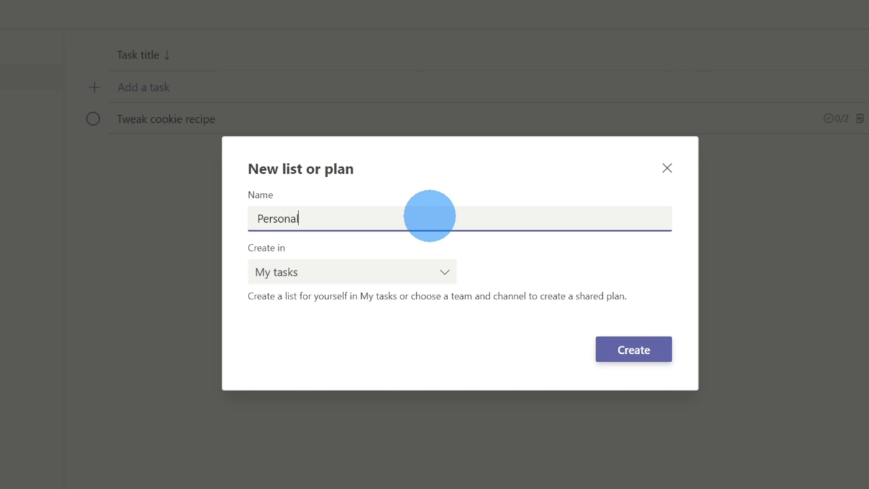
{"action": "left_click", "coordinate": [419, 271]}
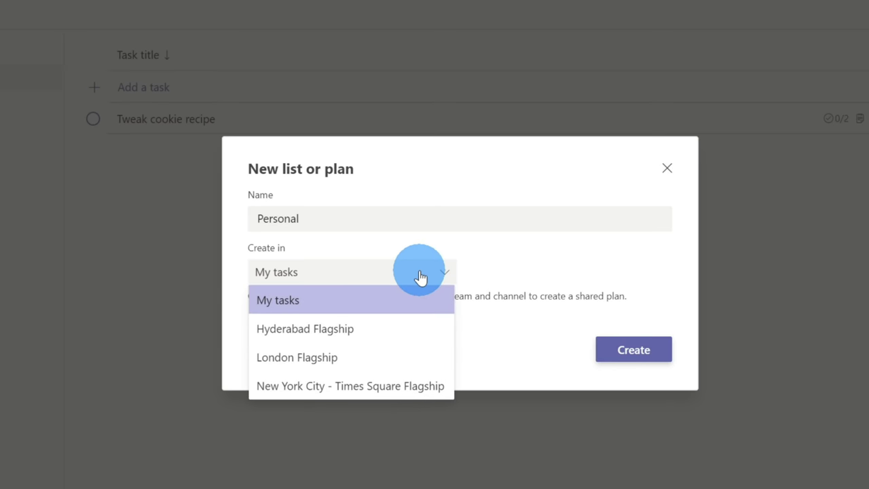
{"action": "left_click", "coordinate": [305, 303]}
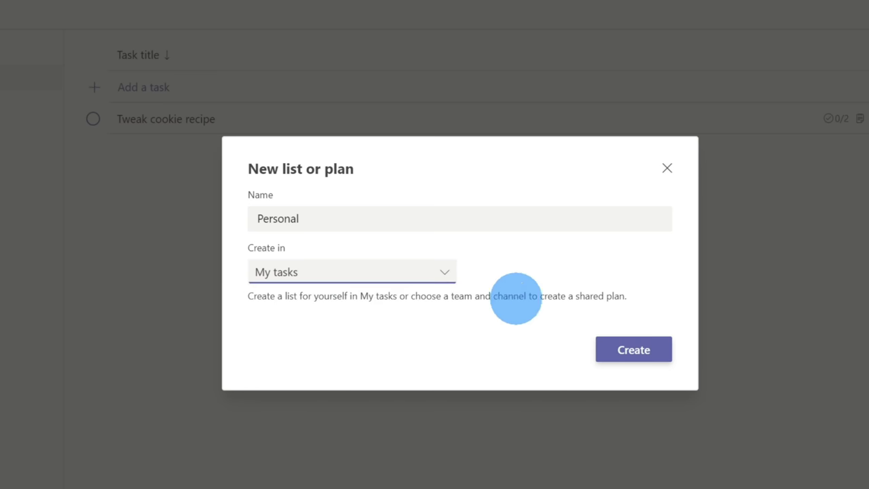
{"action": "left_click", "coordinate": [635, 351]}
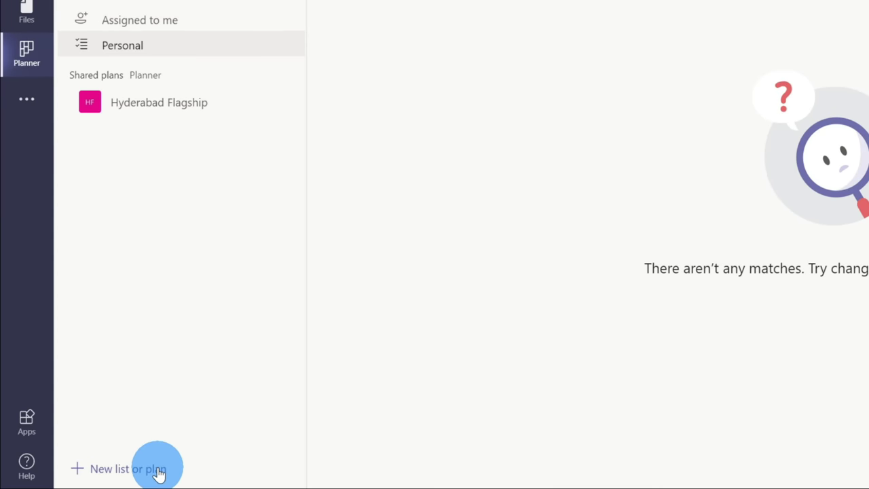
- Create the plan 'Open New York Flagship store' in the Times Square Flagship team's General channel
{"action": "left_click", "coordinate": [156, 469]}
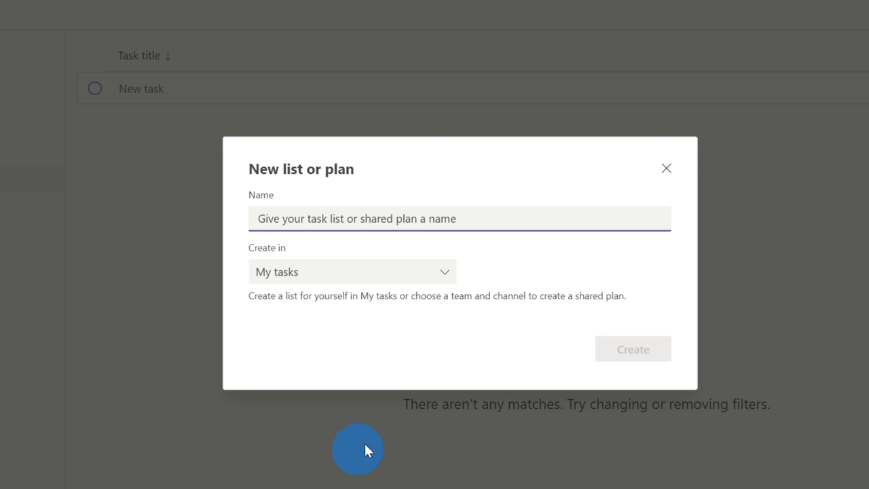
{"action": "type", "text": "Open New York Flagship store"}
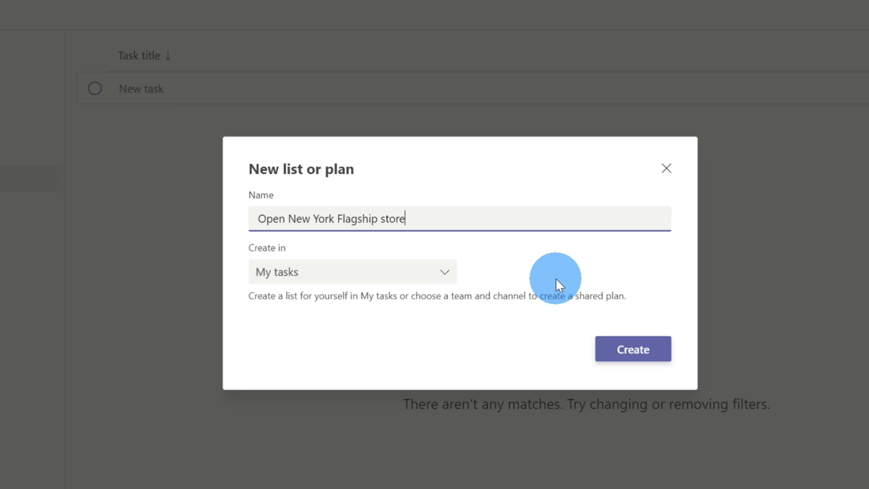
{"action": "left_click", "coordinate": [419, 275]}
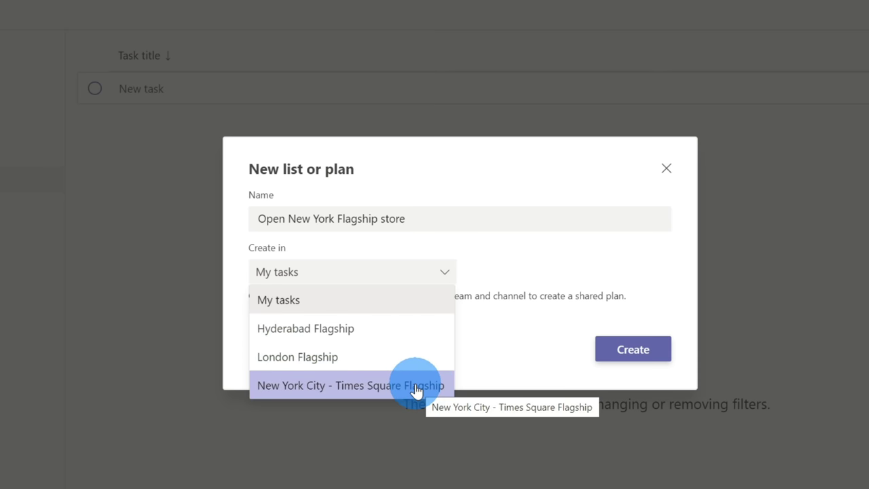
{"action": "left_click", "coordinate": [382, 386]}
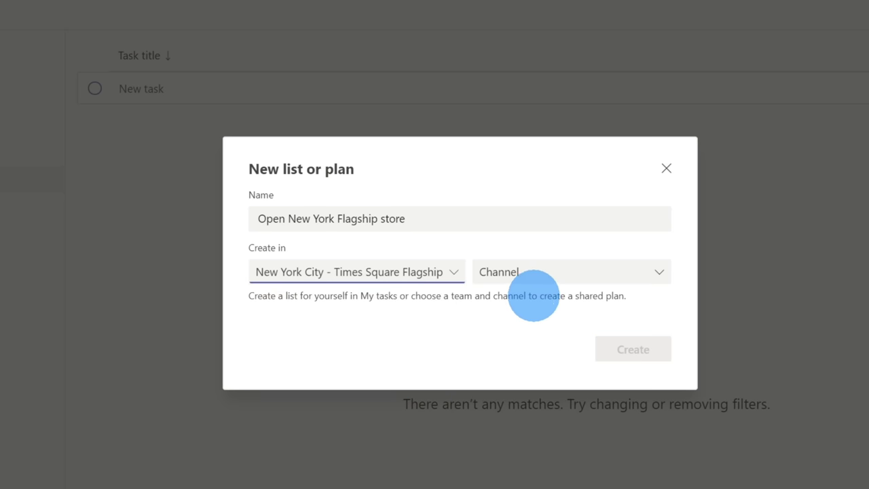
{"action": "left_click", "coordinate": [549, 279]}
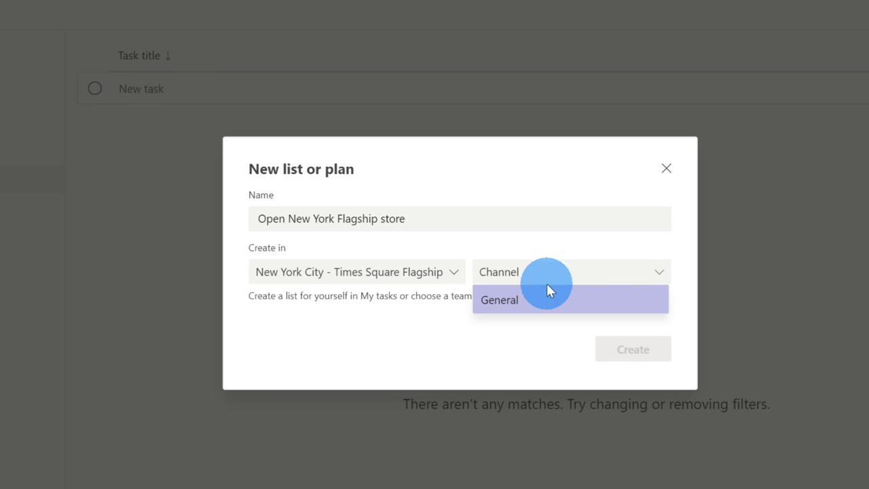
{"action": "left_click", "coordinate": [549, 304]}
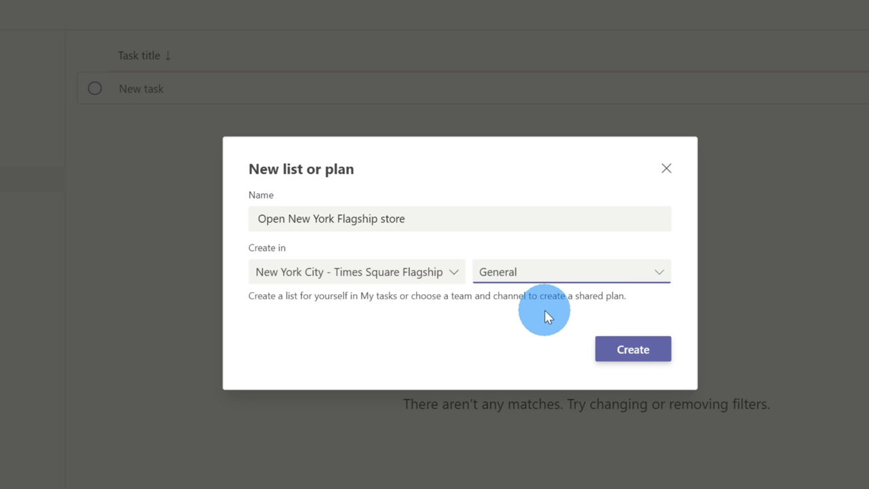
{"action": "left_click", "coordinate": [656, 350]}
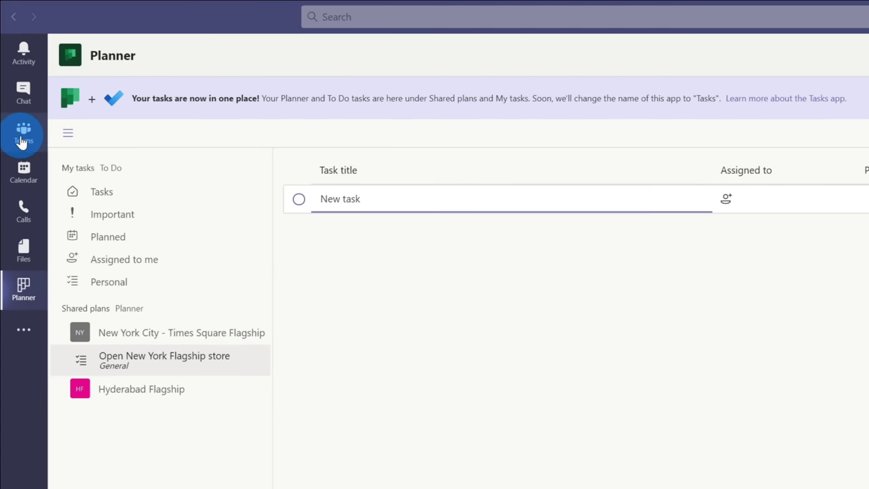
- Open the plan's tab in the General channel and title its first task 'Plan grand opening'
{"action": "left_click", "coordinate": [22, 140]}
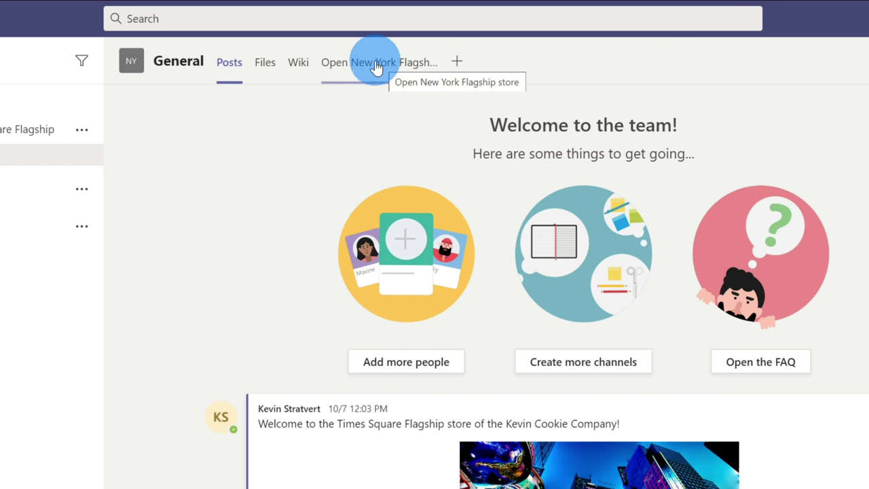
{"action": "left_click", "coordinate": [375, 63]}
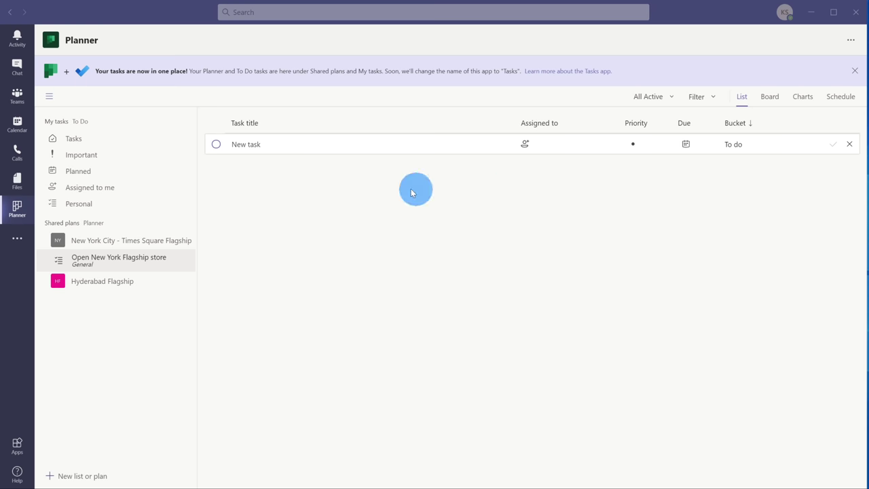
{"action": "left_click", "coordinate": [281, 153]}
{"action": "type", "text": "Plan grand opening"}
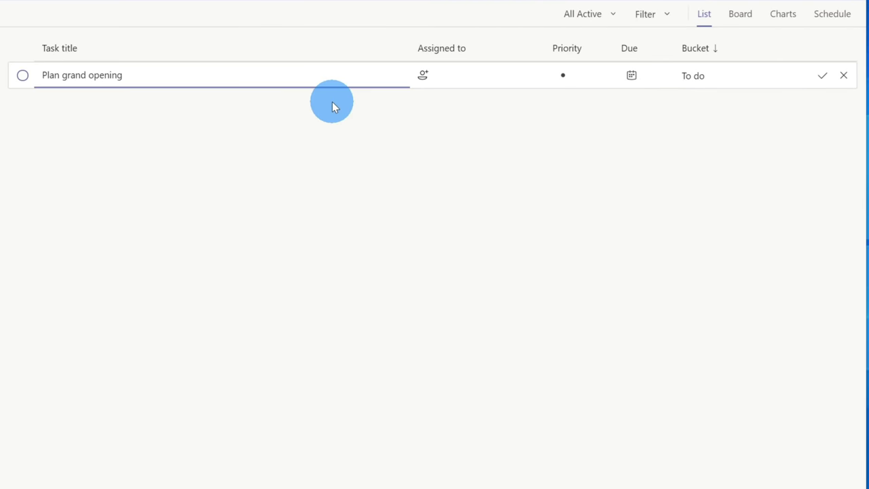